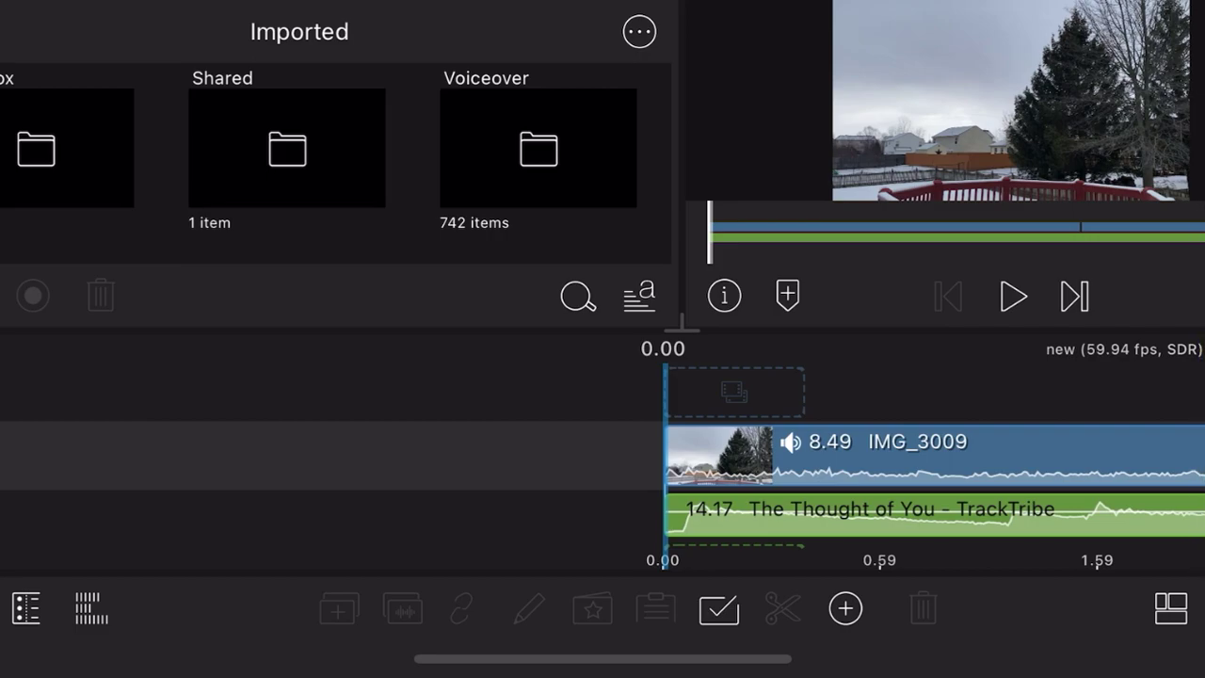
Step: Scrub through the project timeline and play it from the start
{"action": "mouse_move", "coordinate": [848, 471]}
{"action": "left_mouse_down"}
{"action": "mouse_move", "coordinate": [598, 471]}
{"action": "mouse_move", "coordinate": [663, 471]}
{"action": "left_mouse_up"}
{"action": "left_click_drag", "start_coordinate": [942, 470], "coordinate": [515, 471]}
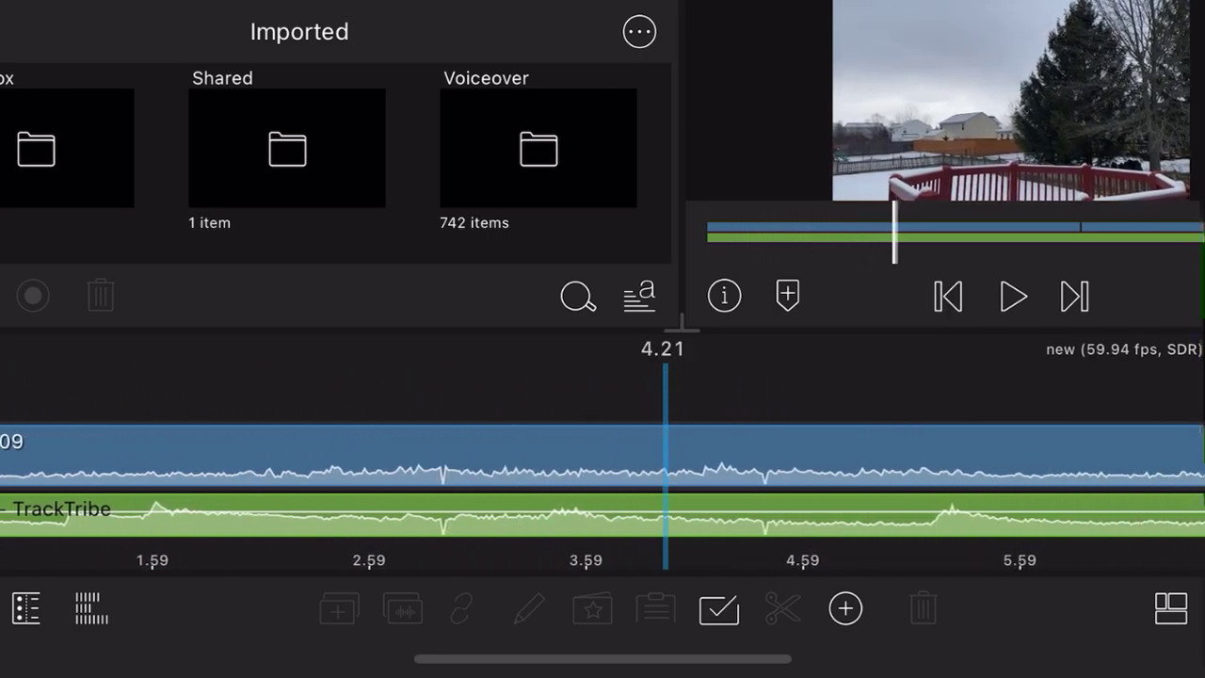
{"action": "mouse_move", "coordinate": [847, 471]}
{"action": "left_mouse_down"}
{"action": "mouse_move", "coordinate": [374, 471]}
{"action": "mouse_move", "coordinate": [650, 470]}
{"action": "mouse_move", "coordinate": [462, 471]}
{"action": "mouse_move", "coordinate": [610, 470]}
{"action": "left_mouse_up"}
{"action": "left_click_drag", "start_coordinate": [283, 471], "coordinate": [734, 470]}
{"action": "mouse_move", "coordinate": [188, 470]}
{"action": "left_mouse_down"}
{"action": "mouse_move", "coordinate": [1035, 471]}
{"action": "mouse_move", "coordinate": [1017, 471]}
{"action": "left_mouse_up"}
{"action": "left_click_drag", "start_coordinate": [377, 471], "coordinate": [753, 471]}
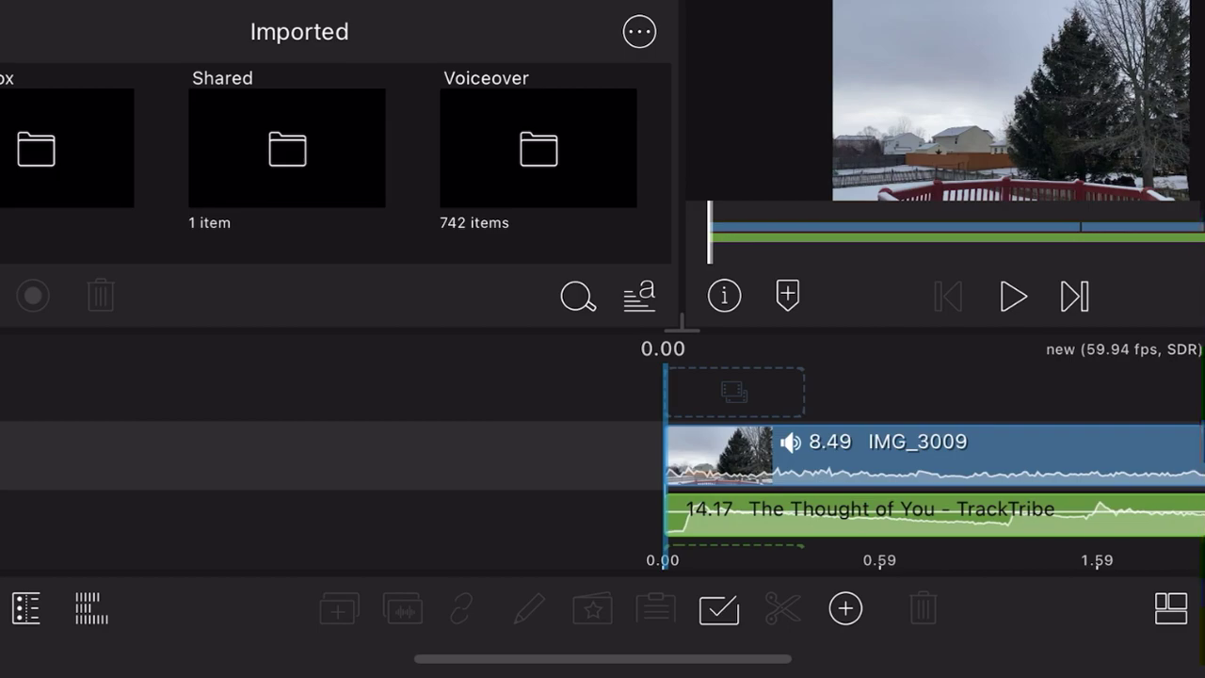
{"action": "key", "text": "space"}
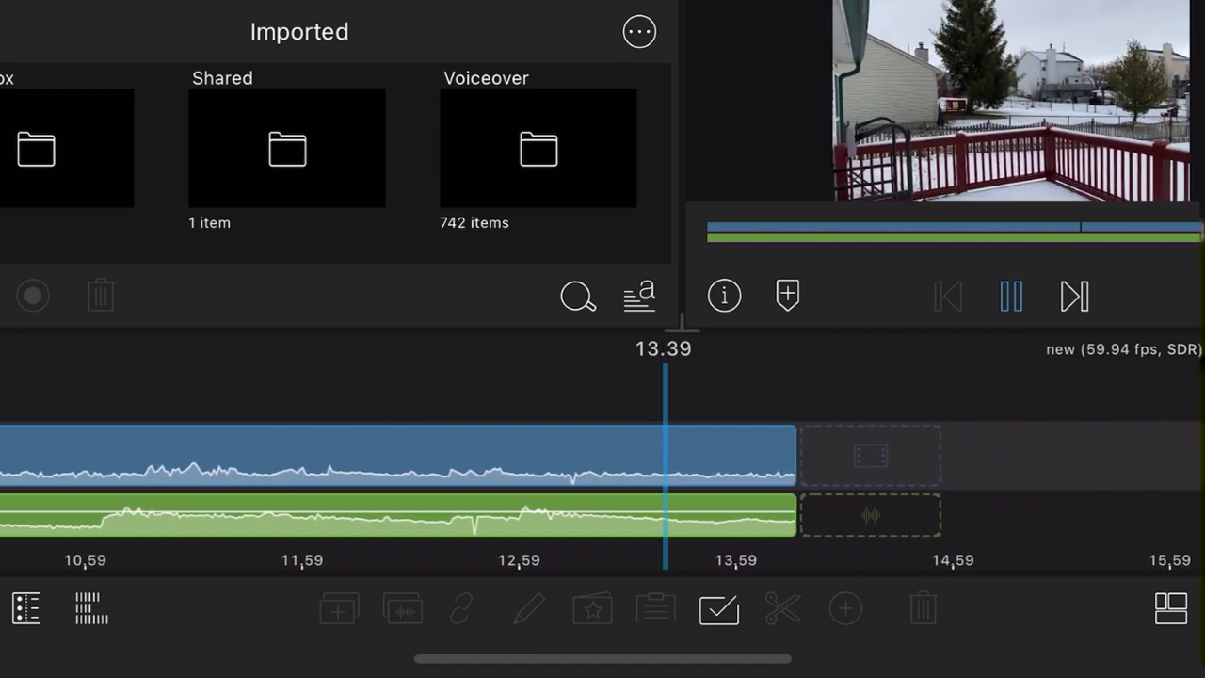
Step: Scroll the timeline left and right to review the project
{"action": "scroll", "coordinate": [602, 480], "scroll_direction": "left", "scroll_amount": 10}
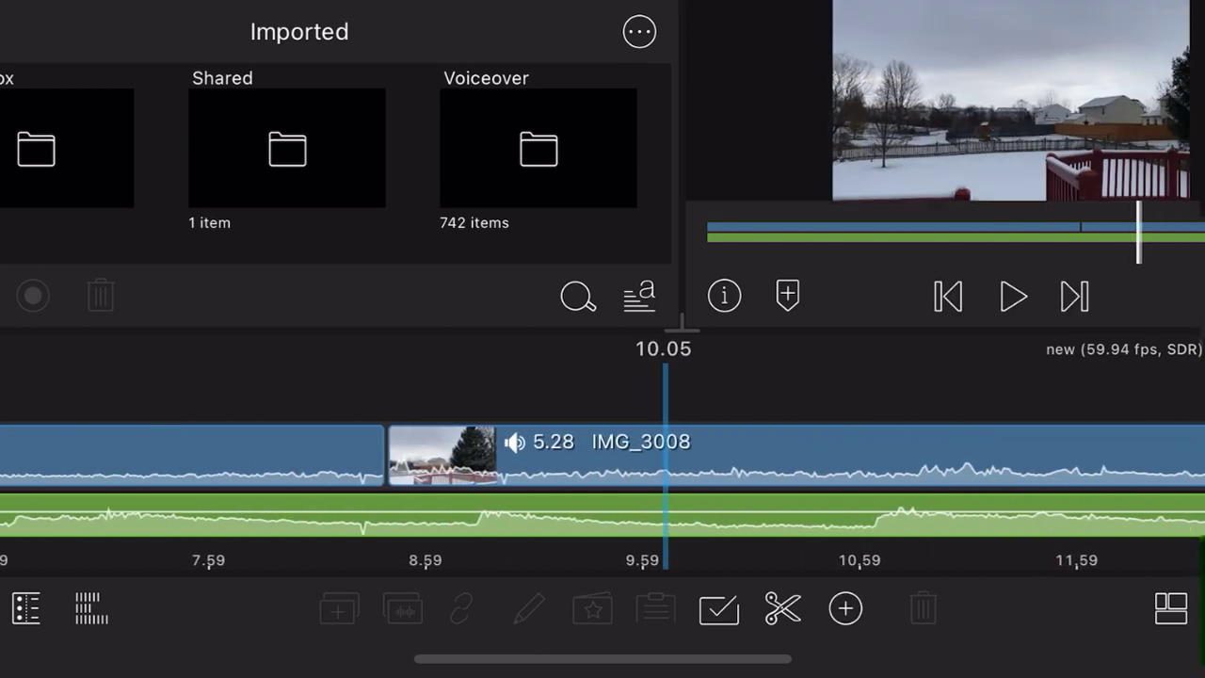
{"action": "scroll", "coordinate": [603, 480], "scroll_direction": "left", "scroll_amount": 10}
{"action": "scroll", "coordinate": [602, 480], "scroll_direction": "left", "scroll_amount": 5}
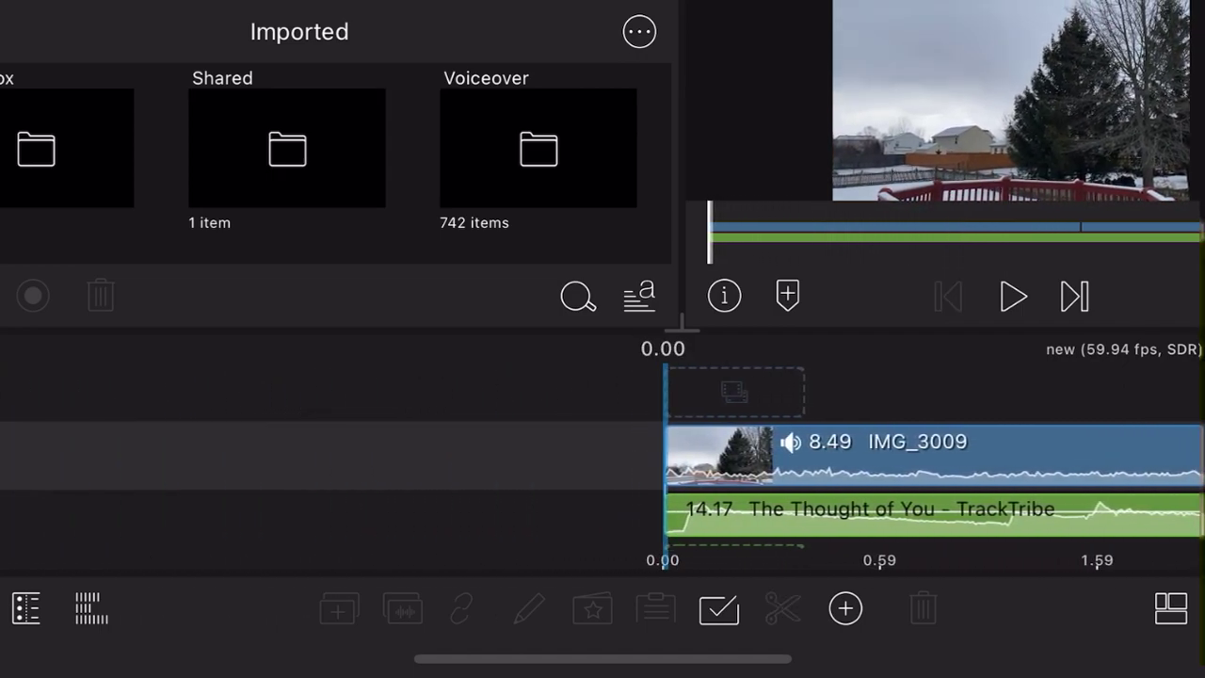
{"action": "scroll", "coordinate": [603, 480], "scroll_direction": "right", "scroll_amount": 1}
{"action": "scroll", "coordinate": [603, 480], "scroll_direction": "right", "scroll_amount": 6}
{"action": "scroll", "coordinate": [602, 480], "scroll_direction": "right", "scroll_amount": 2}
{"action": "scroll", "coordinate": [602, 481], "scroll_direction": "right", "scroll_amount": 1}
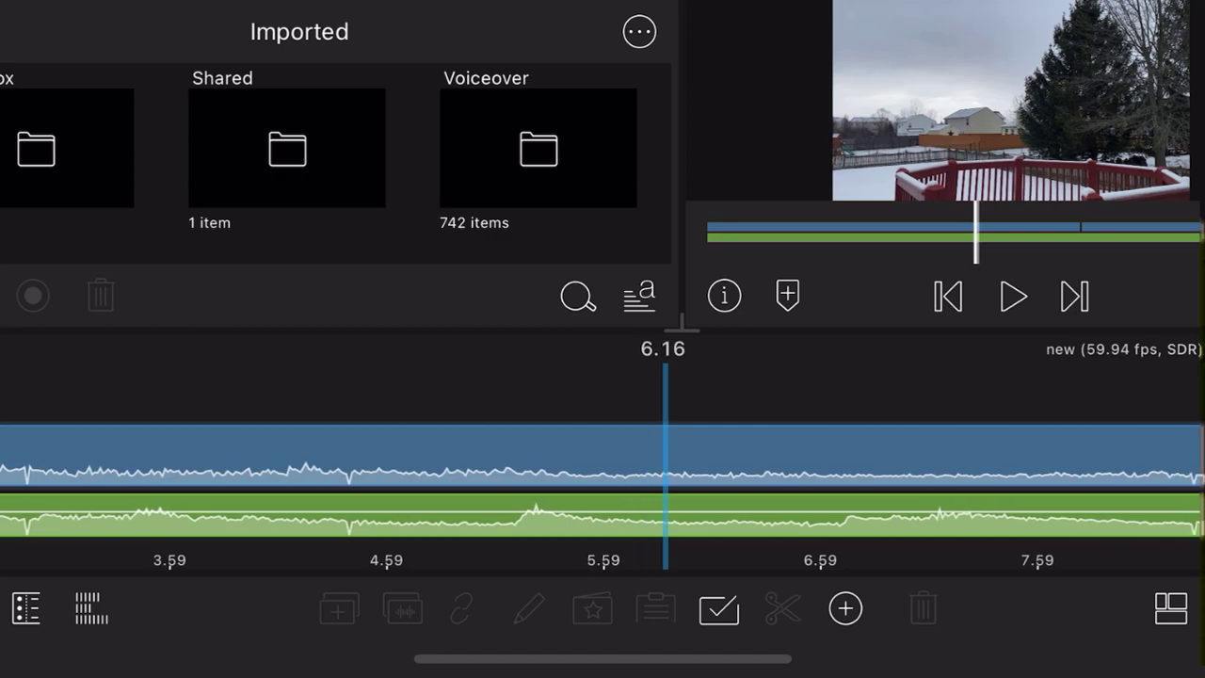
{"action": "scroll", "coordinate": [602, 480], "scroll_direction": "right", "scroll_amount": 6}
{"action": "scroll", "coordinate": [602, 480], "scroll_direction": "left", "scroll_amount": 2}
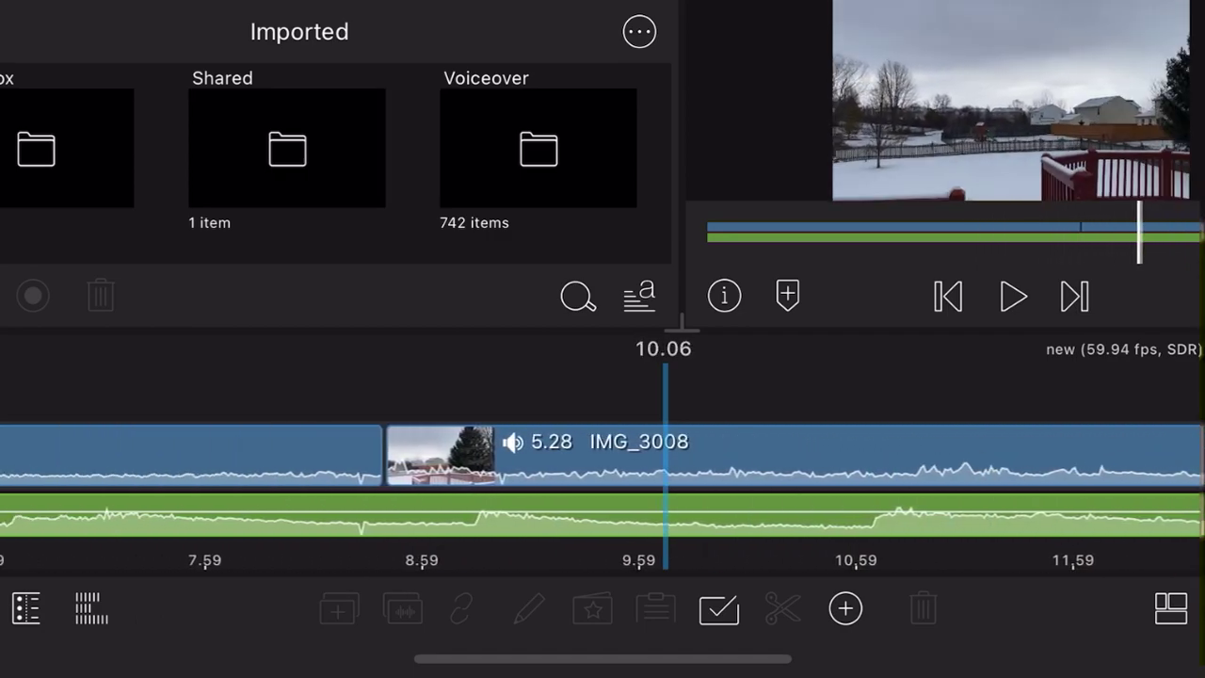
{"action": "scroll", "coordinate": [603, 480], "scroll_direction": "left", "scroll_amount": 4}
{"action": "scroll", "coordinate": [602, 480], "scroll_direction": "left", "scroll_amount": 3}
{"action": "scroll", "coordinate": [603, 480], "scroll_direction": "left", "scroll_amount": 5}
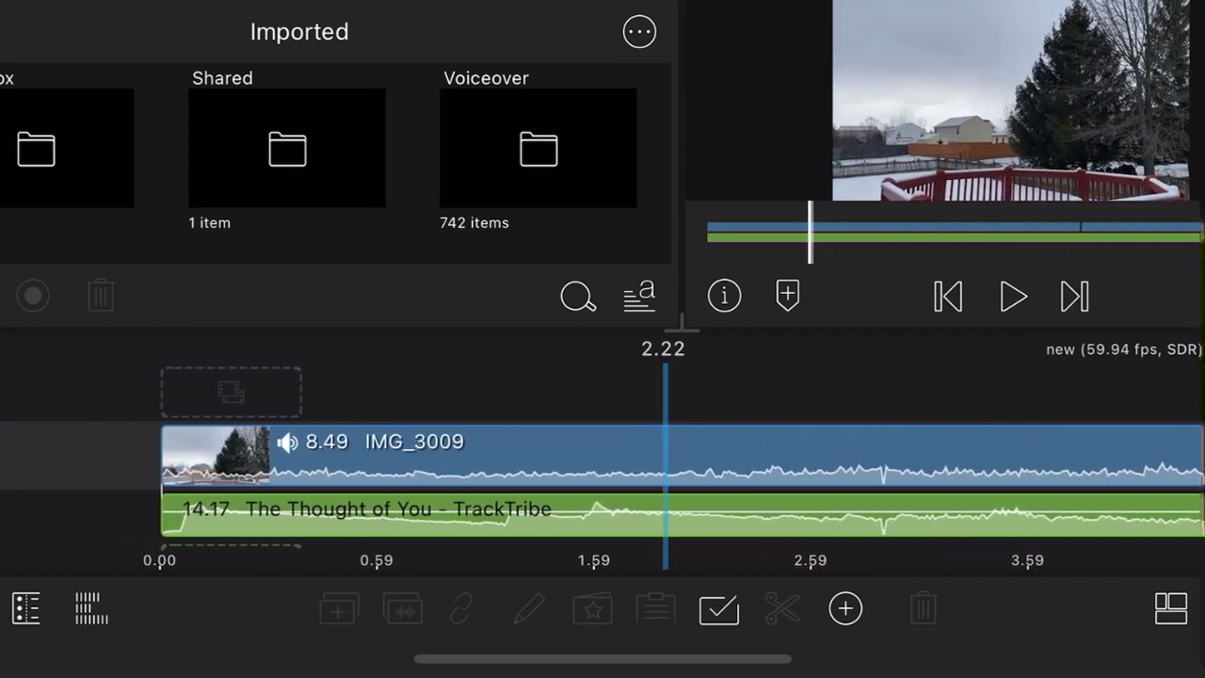
{"action": "scroll", "coordinate": [602, 480], "scroll_direction": "left", "scroll_amount": 3}
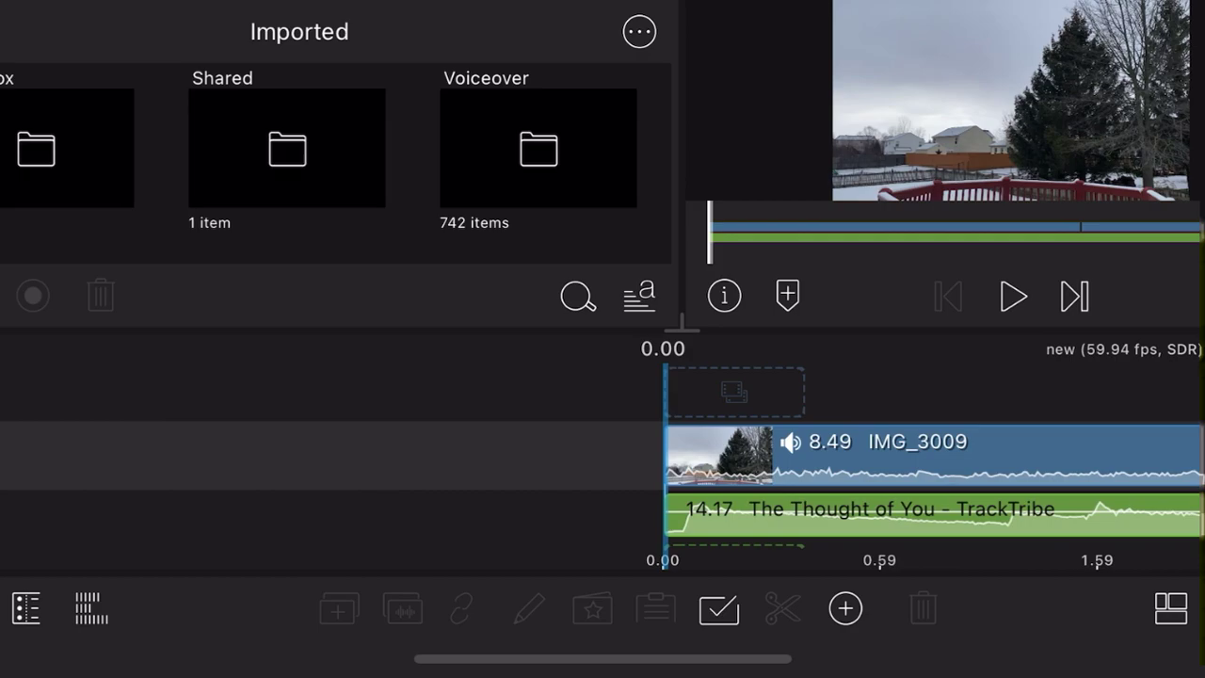
Step: Open The Thought of You music clip's audio editor with the GAIN section expanded
{"action": "left_click", "coordinate": [904, 514]}
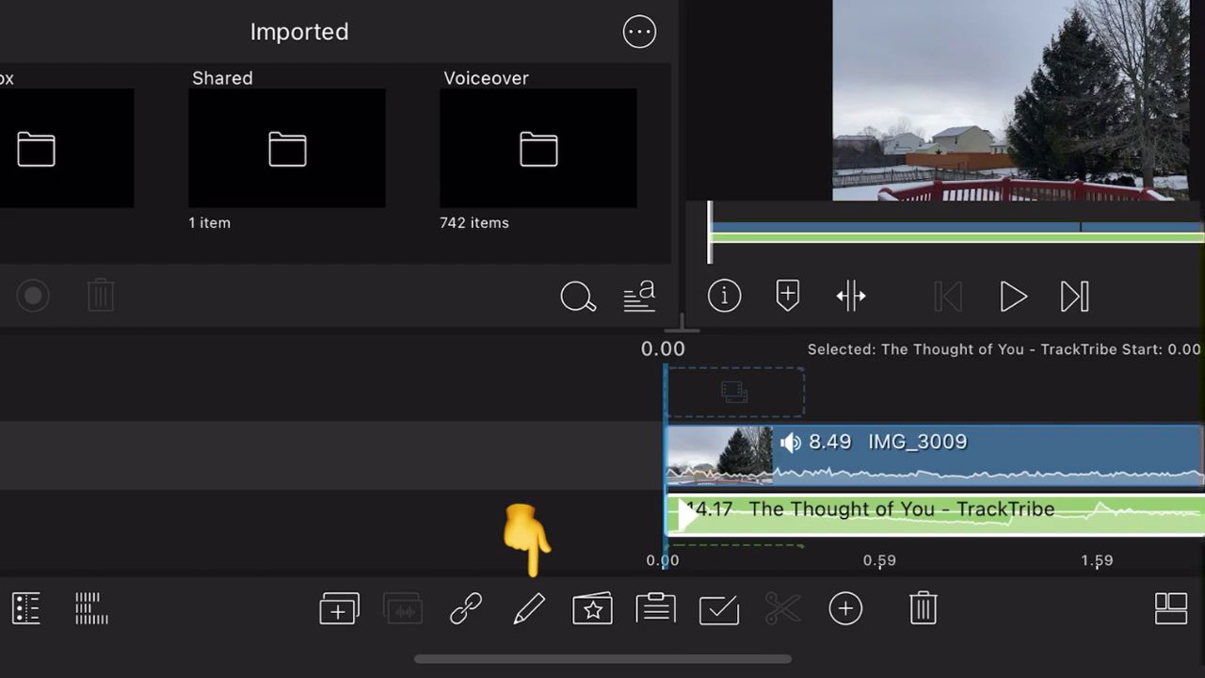
{"action": "left_click", "coordinate": [529, 608]}
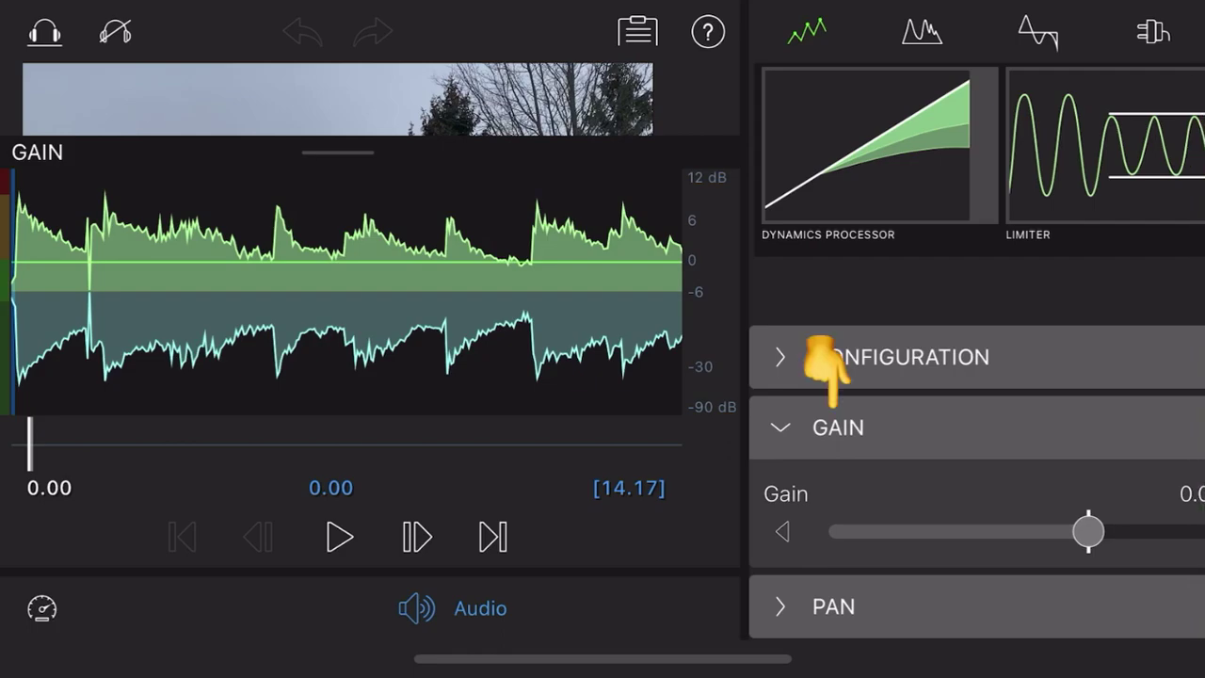
{"action": "left_click", "coordinate": [832, 405]}
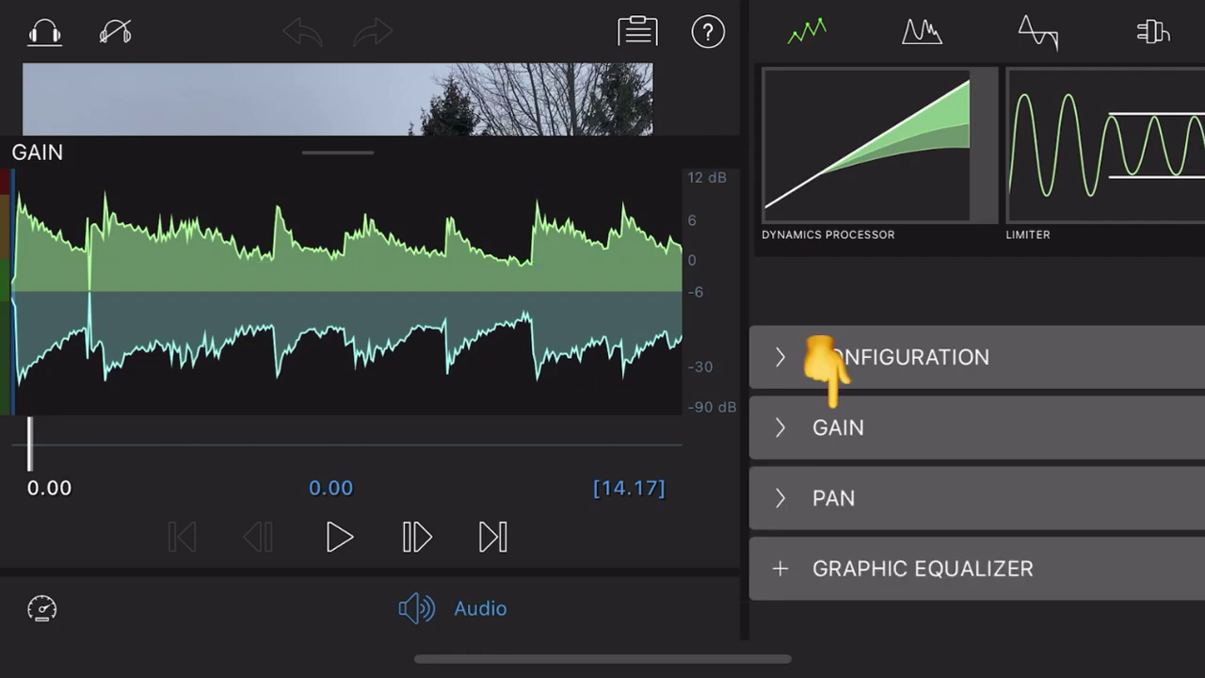
{"action": "left_click", "coordinate": [833, 407]}
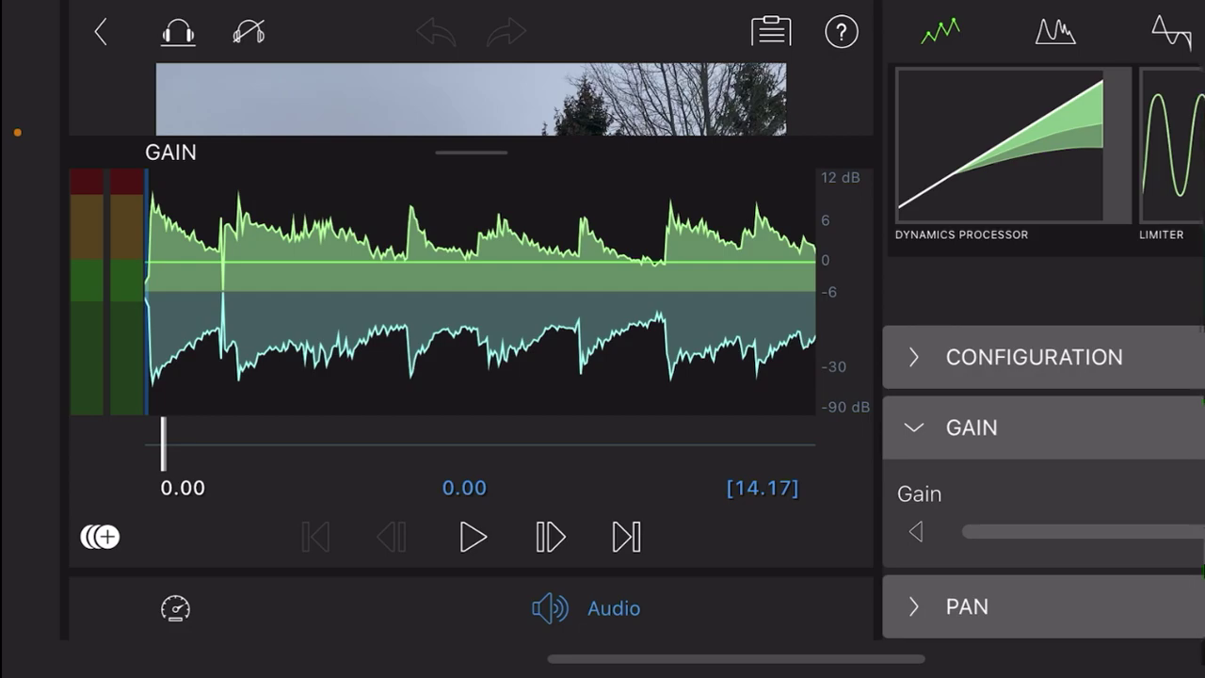
Step: Place gain keyframes at 0.00, 8.00 and the clip end, then return to 0.00
{"action": "left_click", "coordinate": [100, 537]}
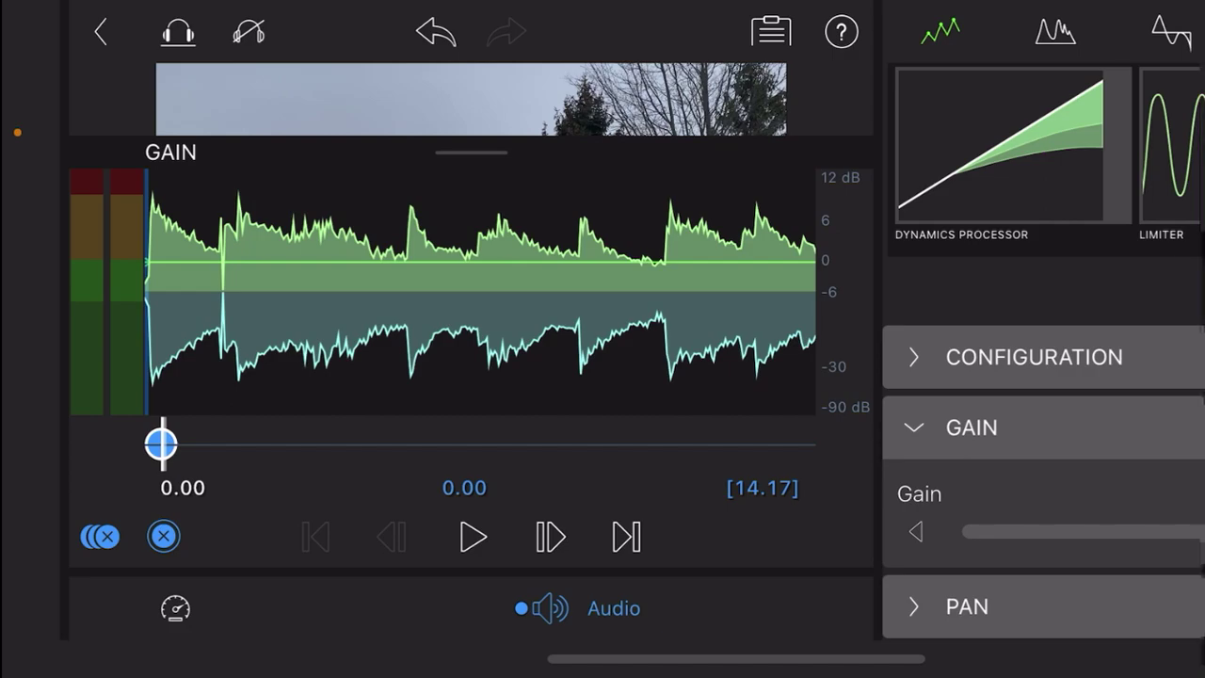
{"action": "left_click", "coordinate": [1033, 357]}
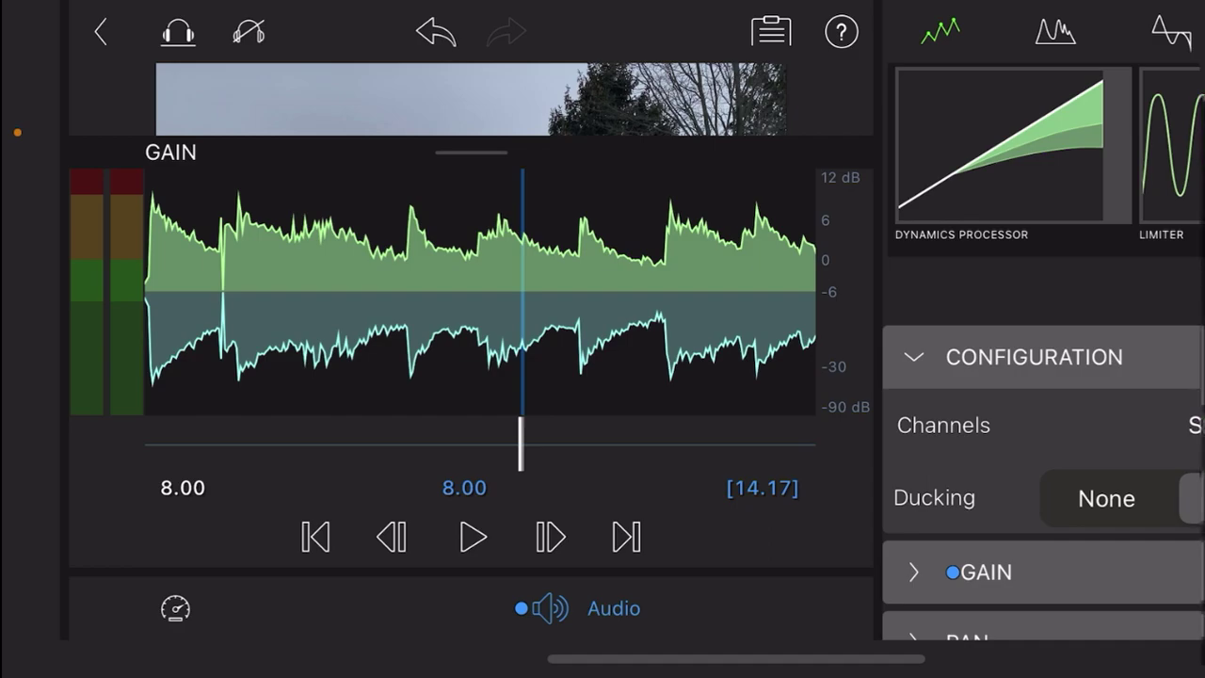
{"action": "left_click", "coordinate": [979, 571]}
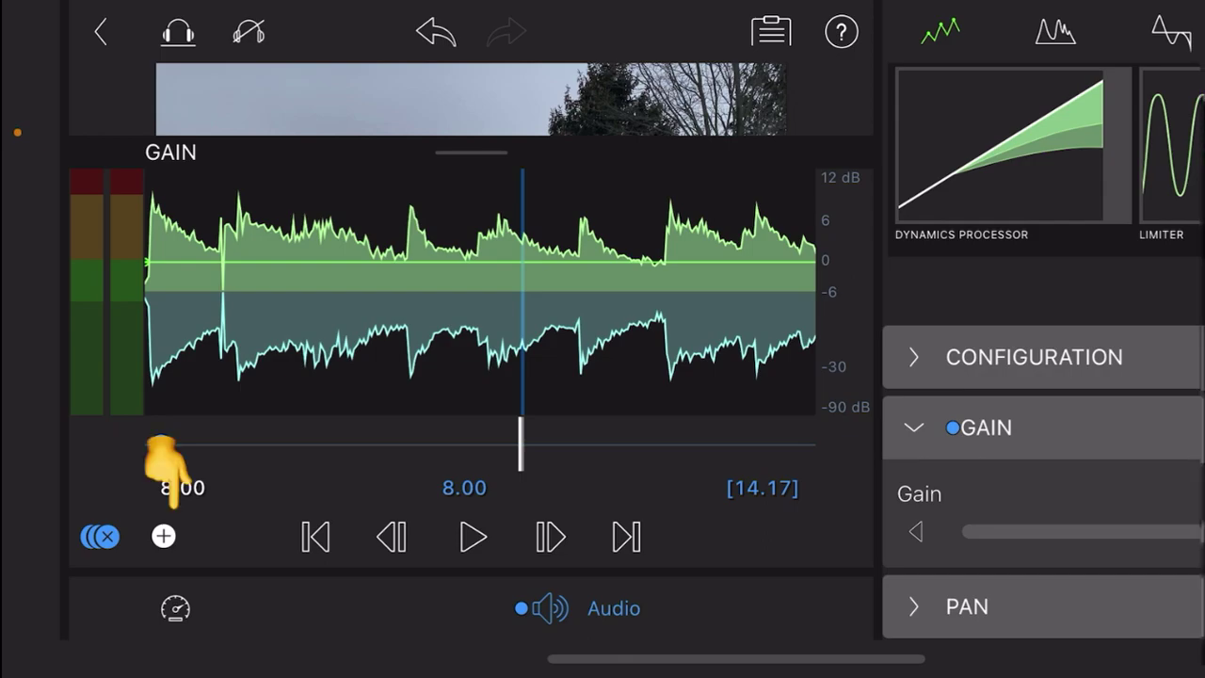
{"action": "left_click", "coordinate": [164, 536]}
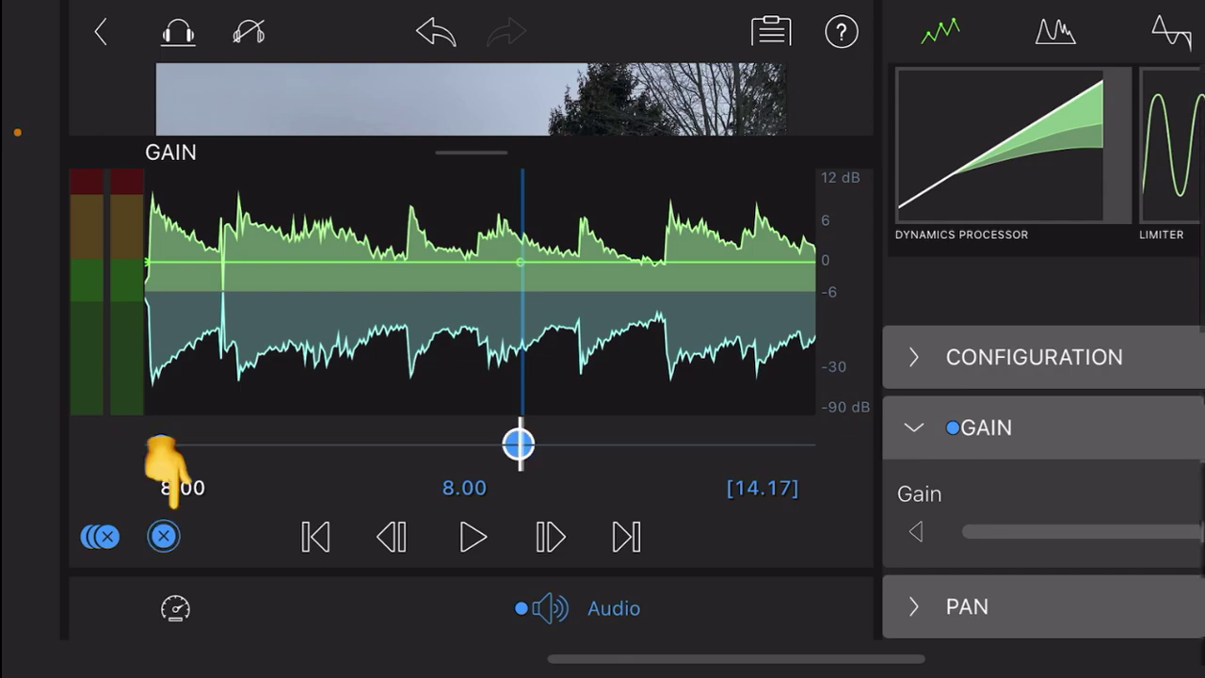
{"action": "left_click", "coordinate": [161, 444]}
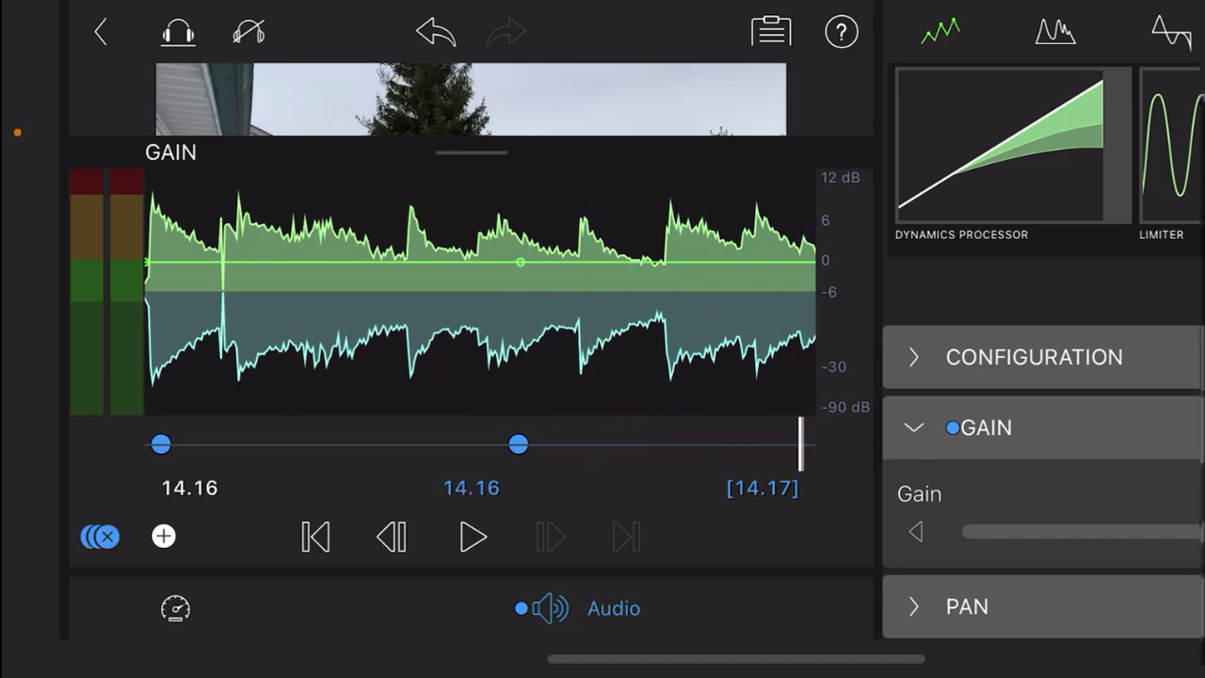
{"action": "left_click", "coordinate": [164, 536]}
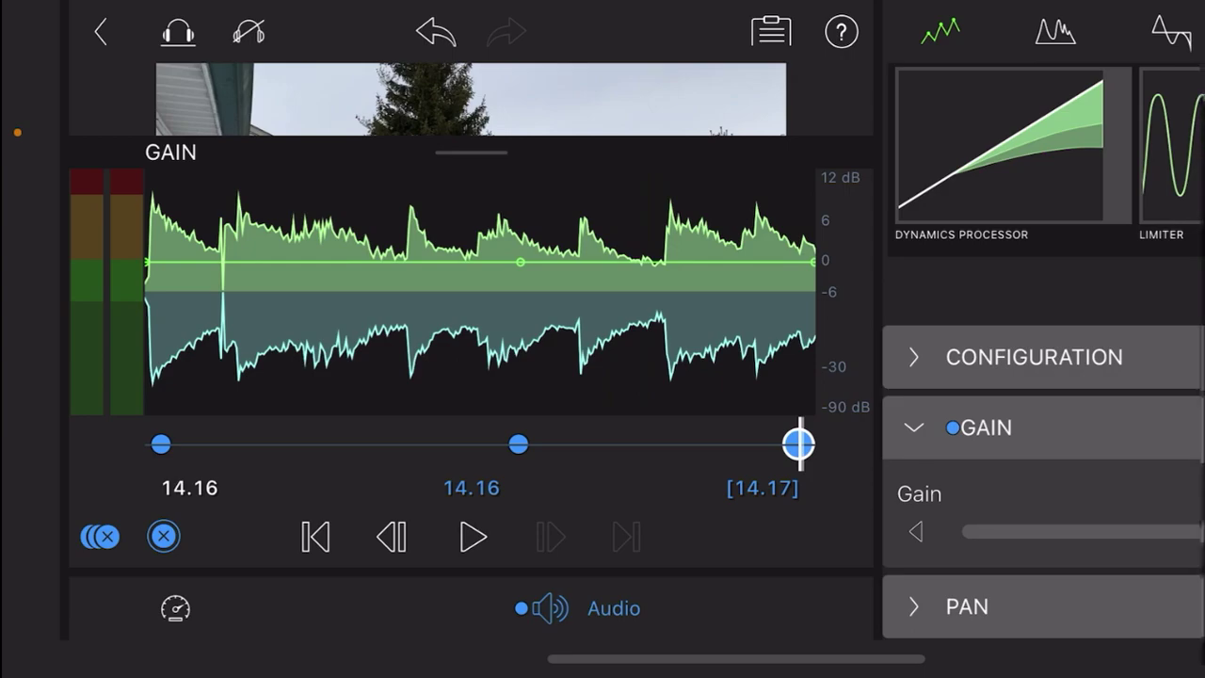
{"action": "left_click", "coordinate": [149, 334]}
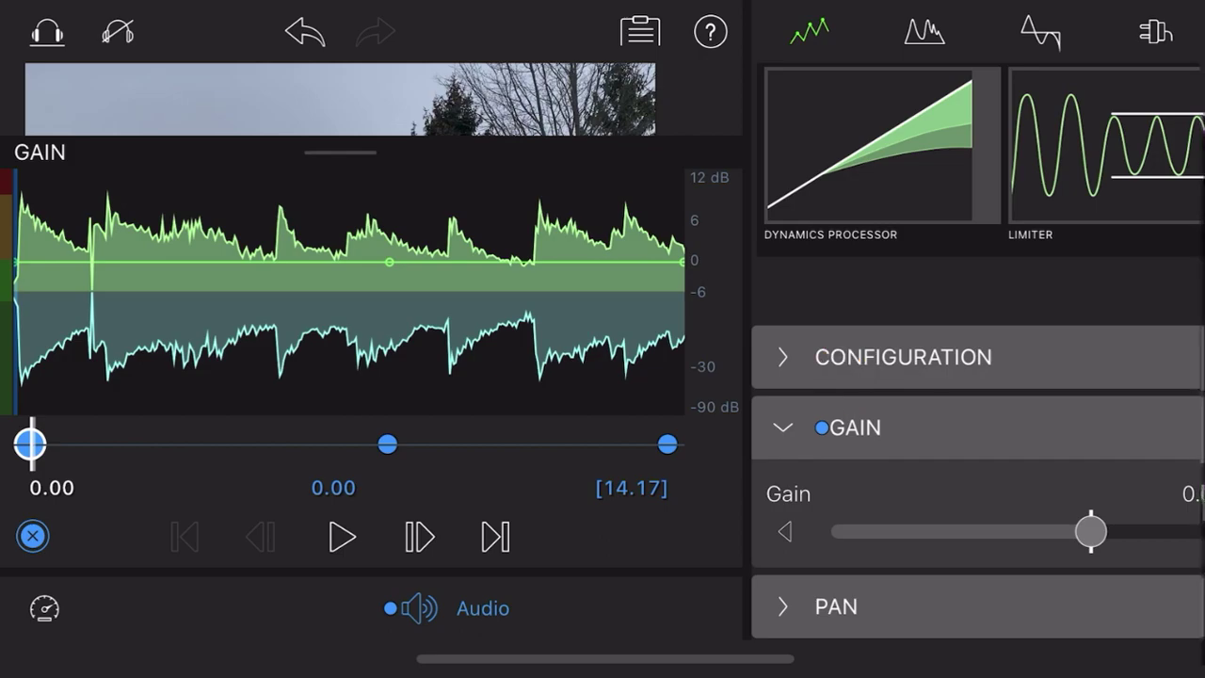
Step: Set the start and end keyframes to -90 dB and lower the 8.00 keyframe below 0 dB
{"action": "left_click_drag", "start_coordinate": [1090, 532], "coordinate": [846, 532]}
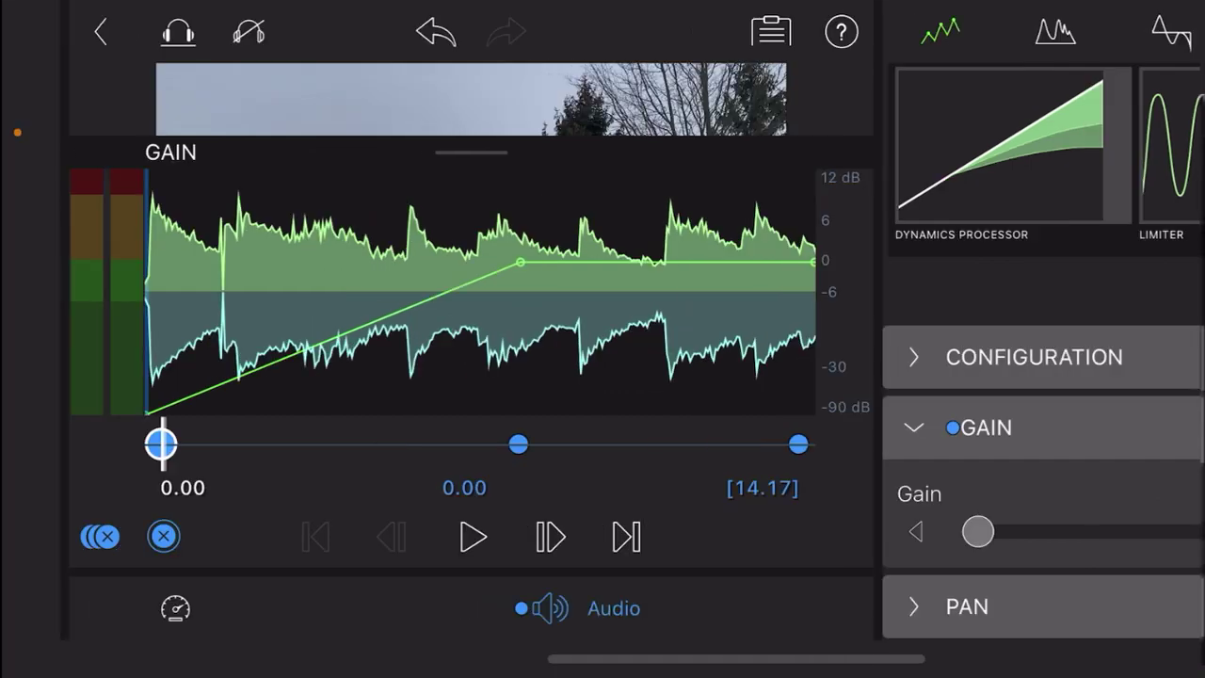
{"action": "left_click", "coordinate": [517, 382]}
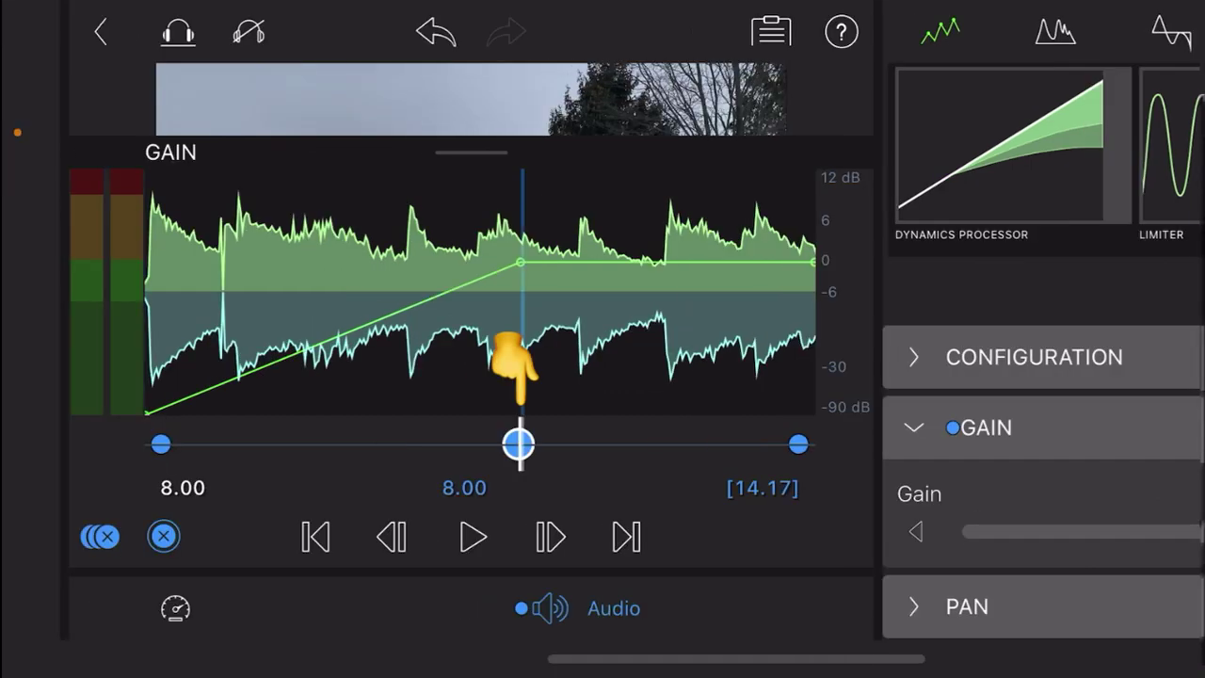
{"action": "left_click_drag", "start_coordinate": [1188, 532], "coordinate": [1127, 532]}
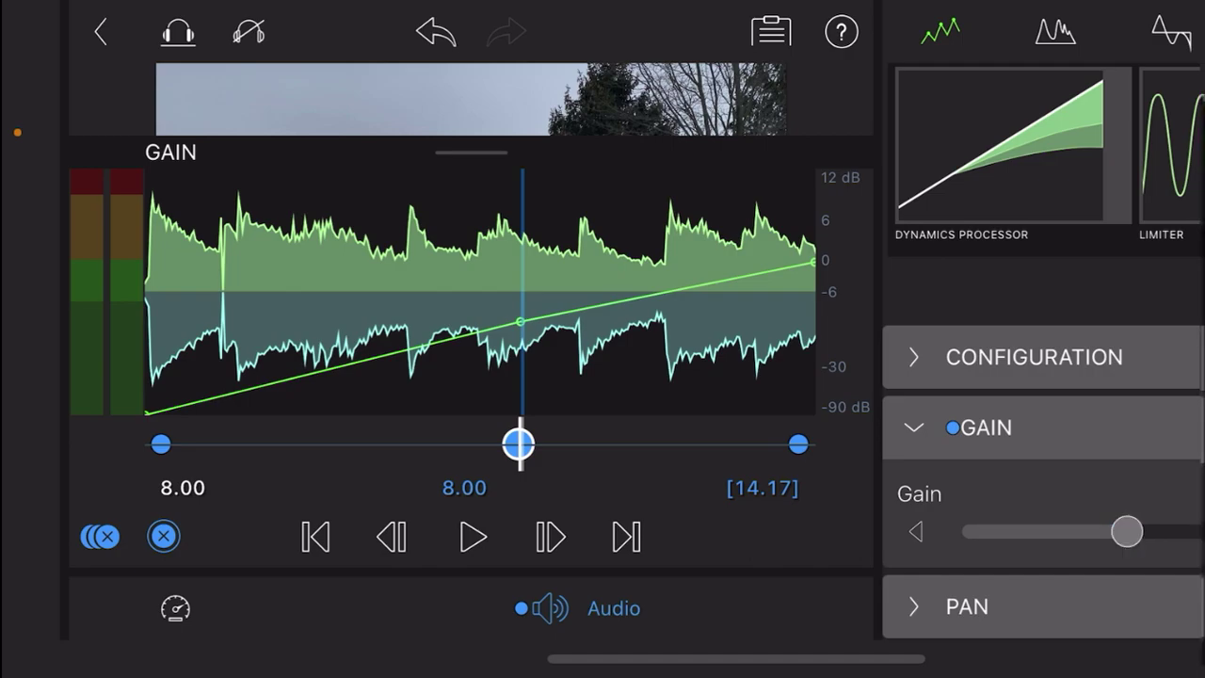
{"action": "left_click", "coordinate": [789, 374]}
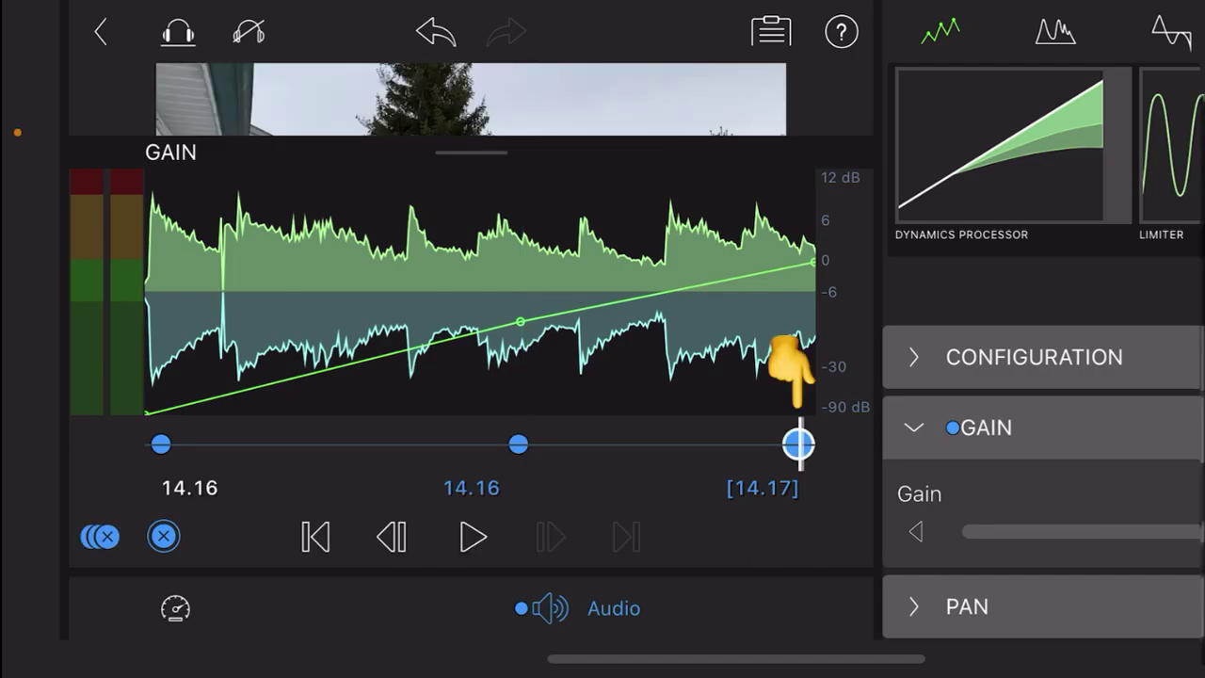
{"action": "left_click_drag", "start_coordinate": [1189, 532], "coordinate": [984, 532]}
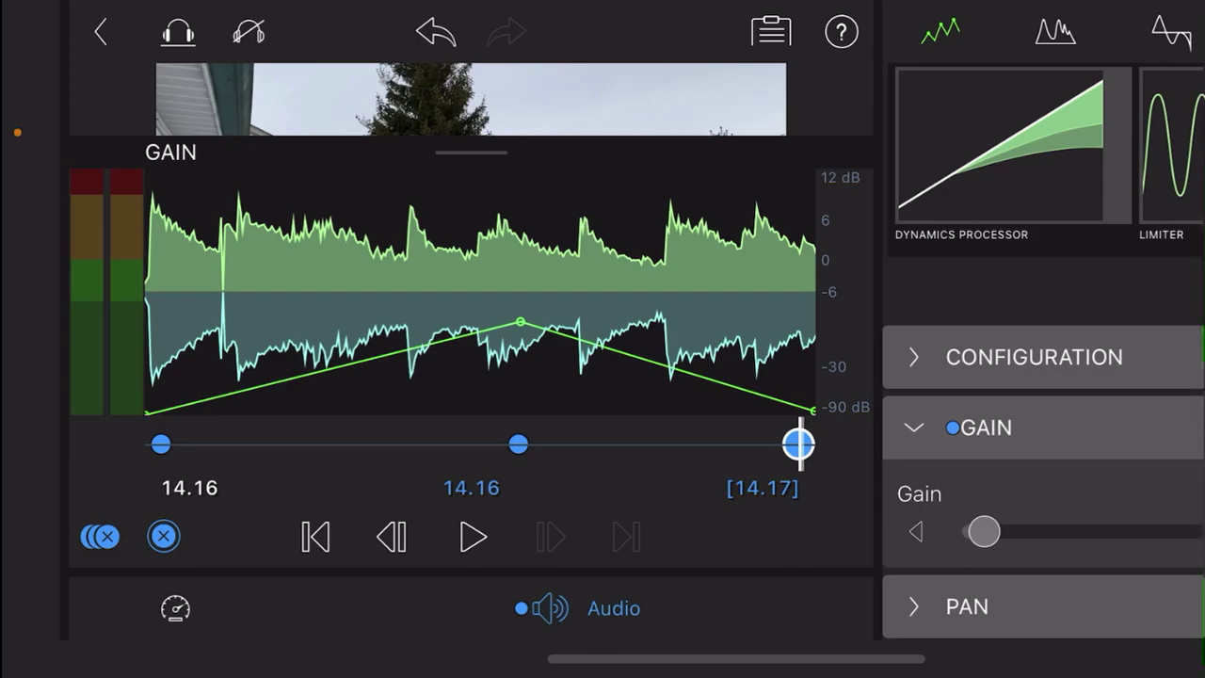
{"action": "left_click", "coordinate": [979, 427]}
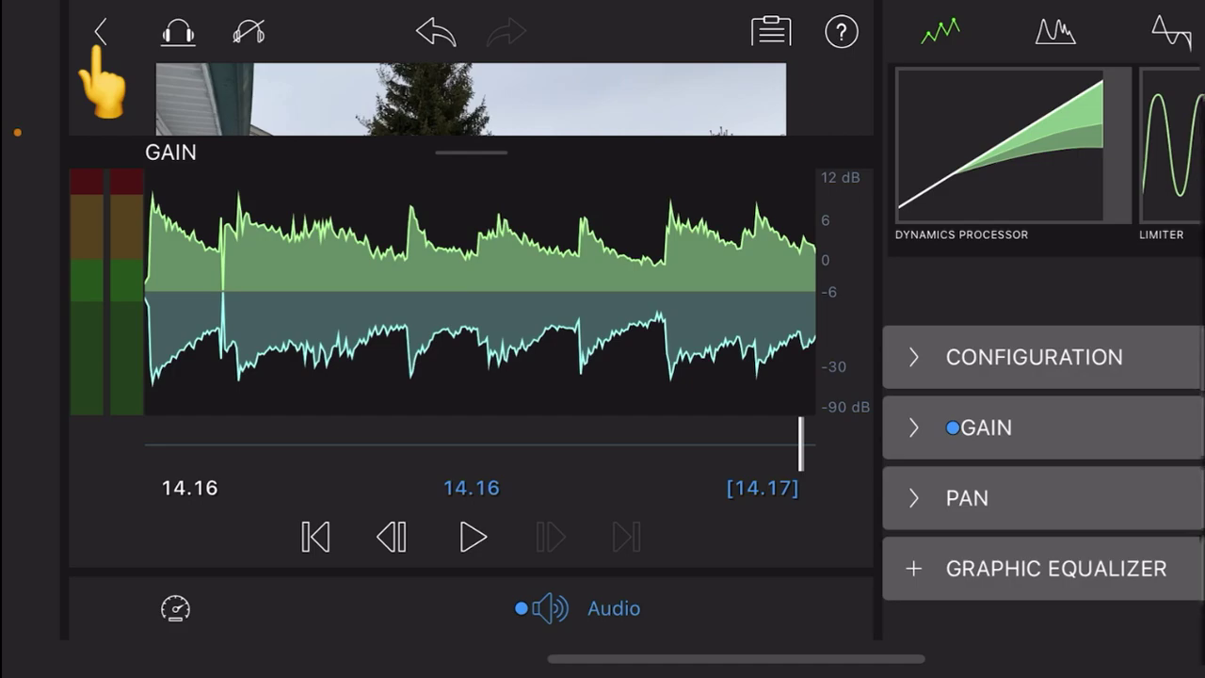
{"action": "left_click", "coordinate": [100, 36]}
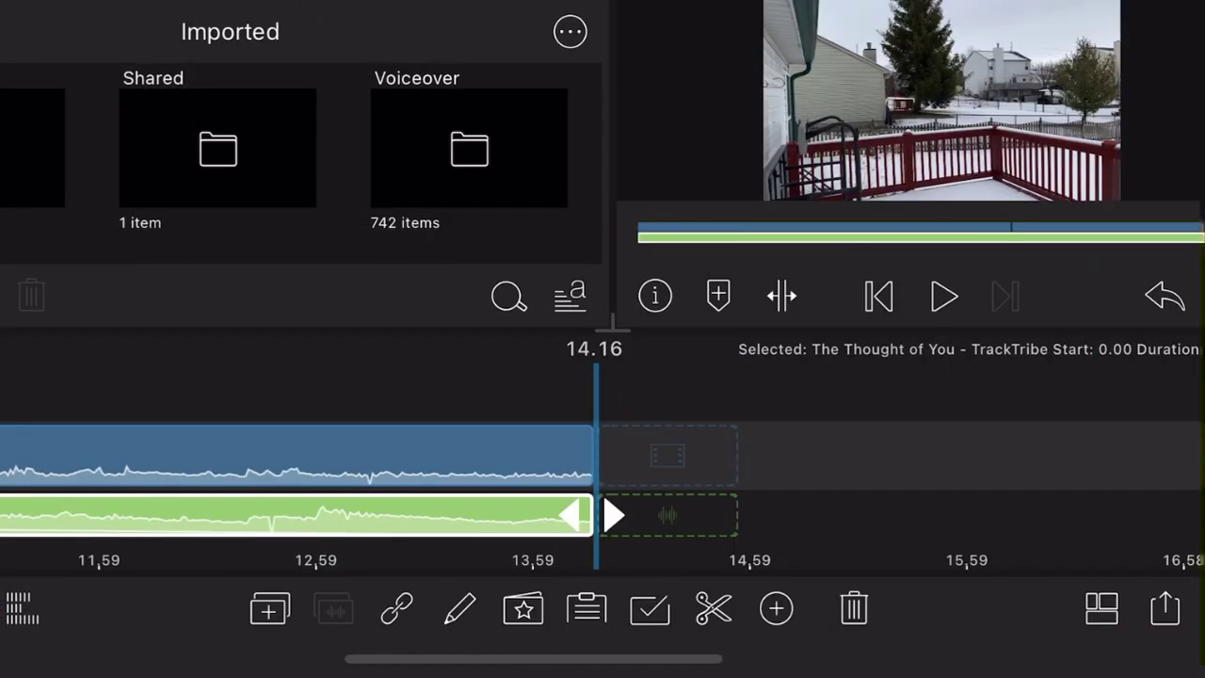
{"action": "left_click_drag", "start_coordinate": [188, 471], "coordinate": [1082, 470]}
{"action": "mouse_move", "coordinate": [282, 471]}
{"action": "left_mouse_down"}
{"action": "mouse_move", "coordinate": [942, 470]}
{"action": "mouse_move", "coordinate": [603, 470]}
{"action": "left_mouse_up"}
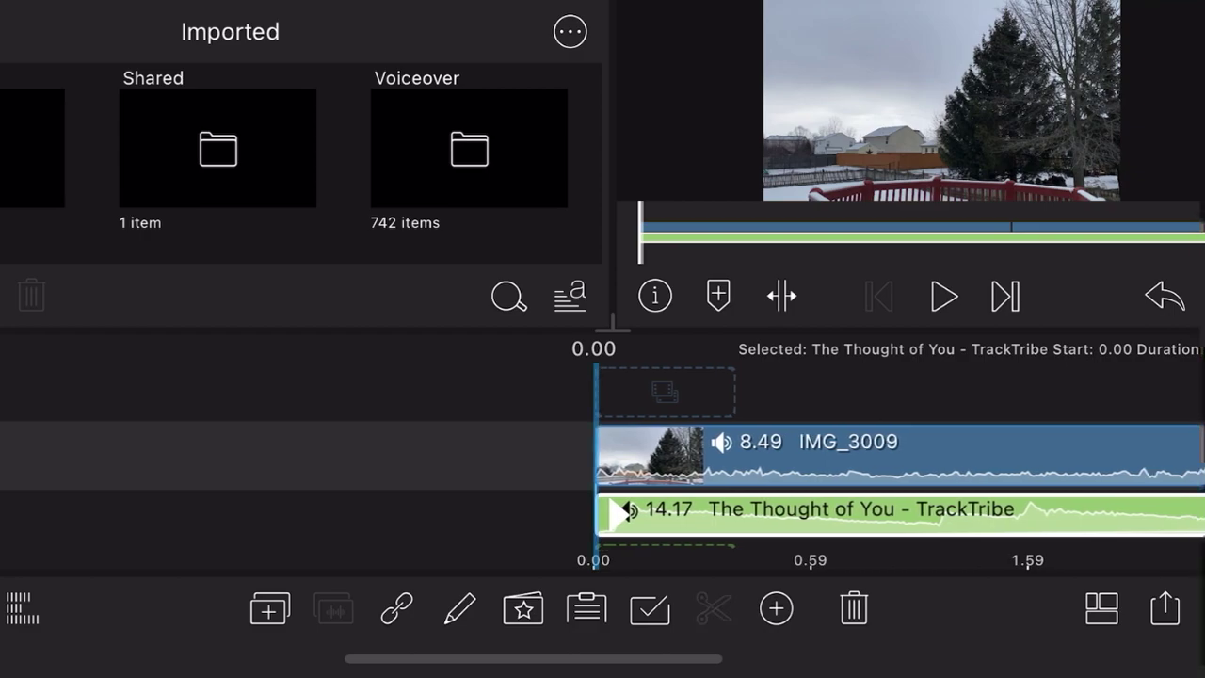
{"action": "key", "text": "space"}
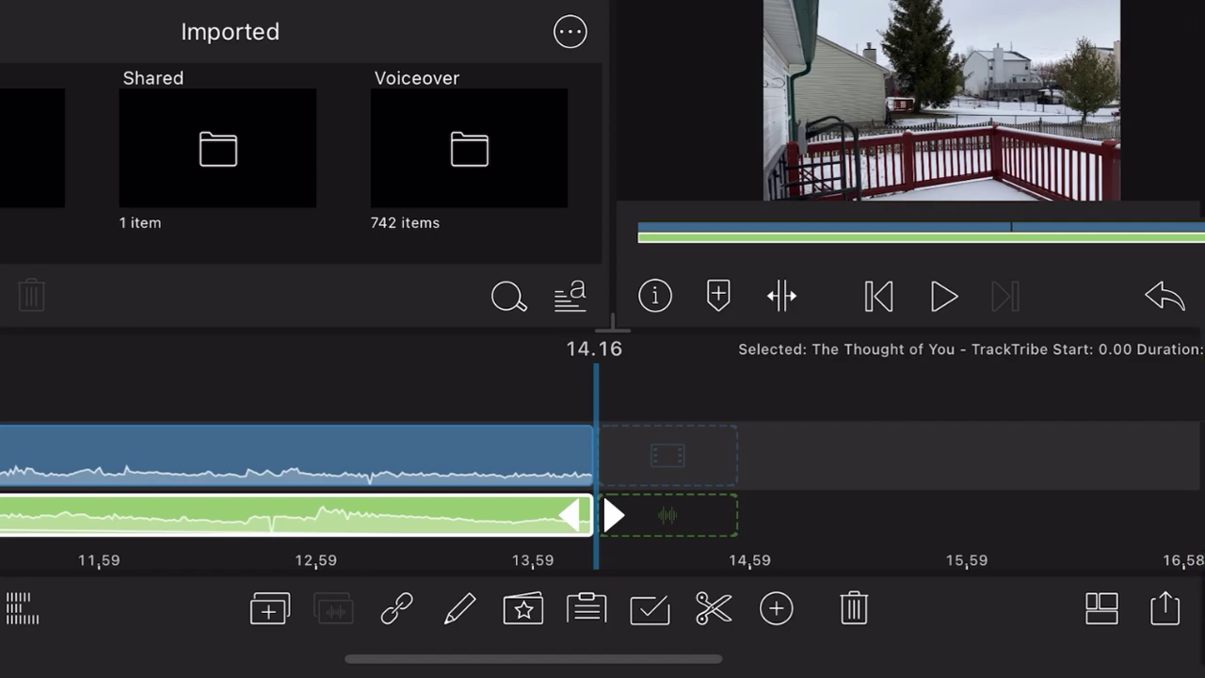
{"action": "left_click", "coordinate": [459, 610]}
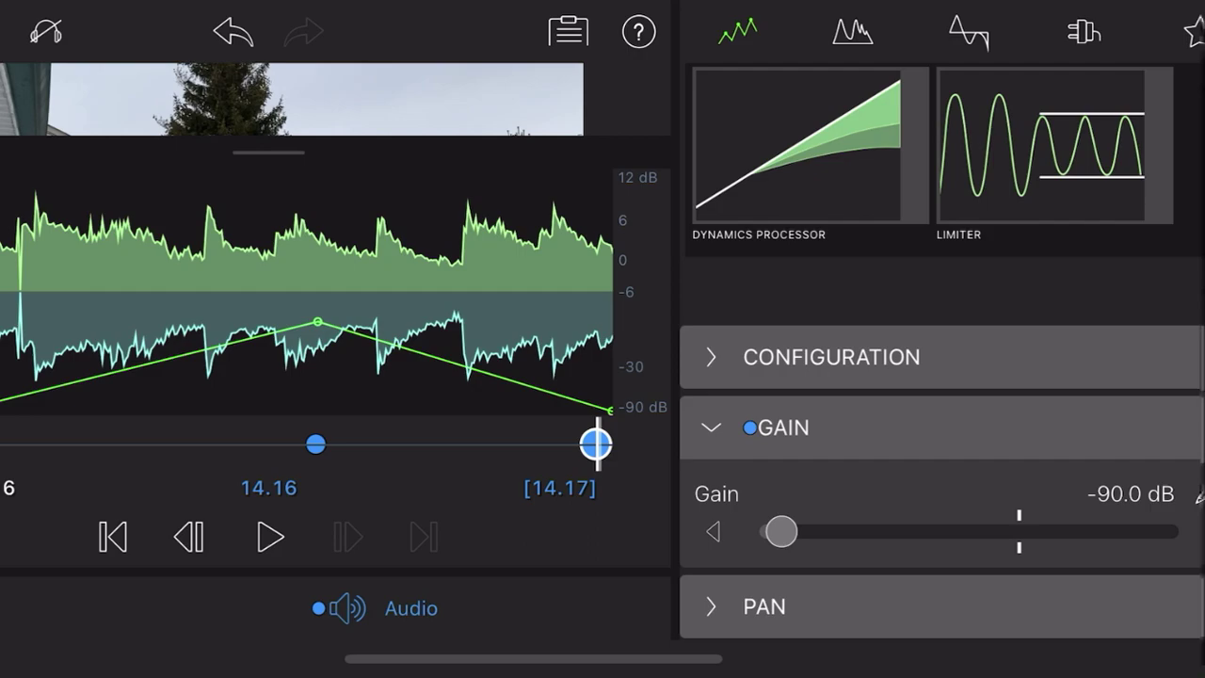
{"action": "left_click", "coordinate": [113, 538]}
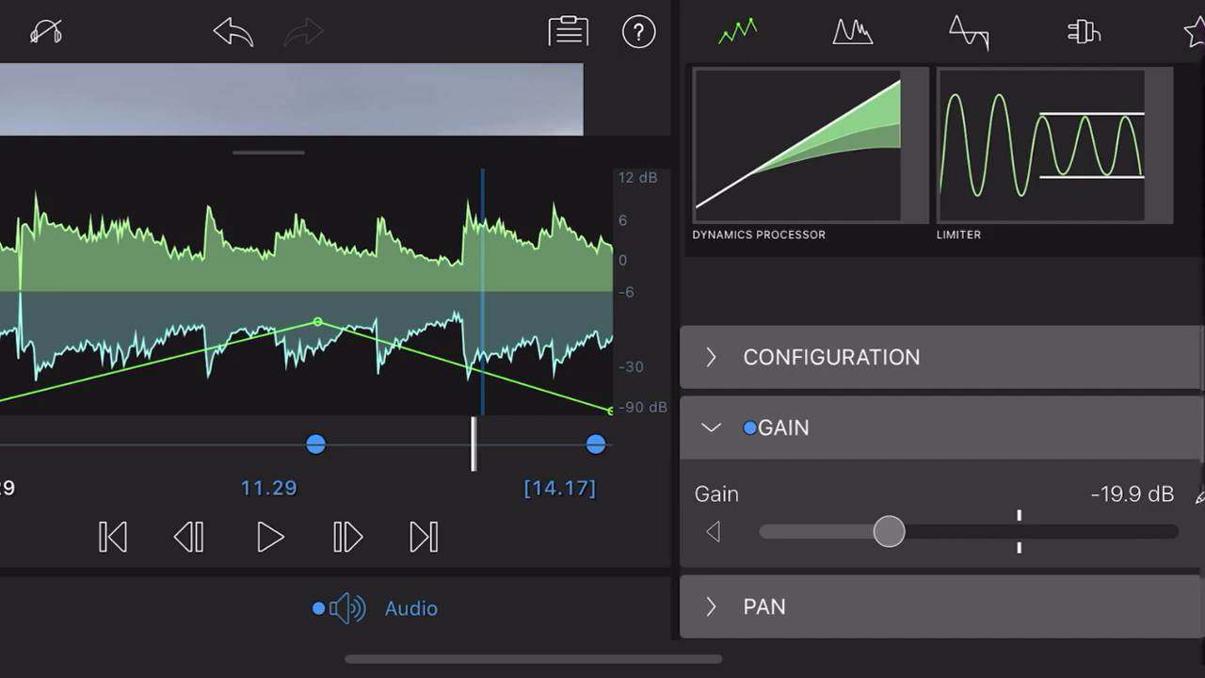